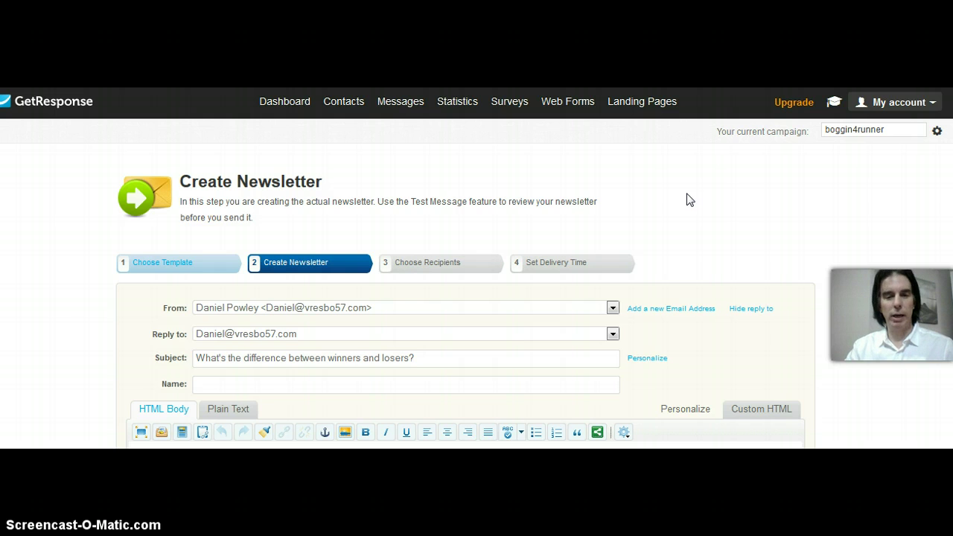
# Step: Start inserting an image on the empty line after 'Etc.', then switch to the Google Images results
pyautogui.click(749, 206)
pyautogui.scroll(-4, 749, 207)
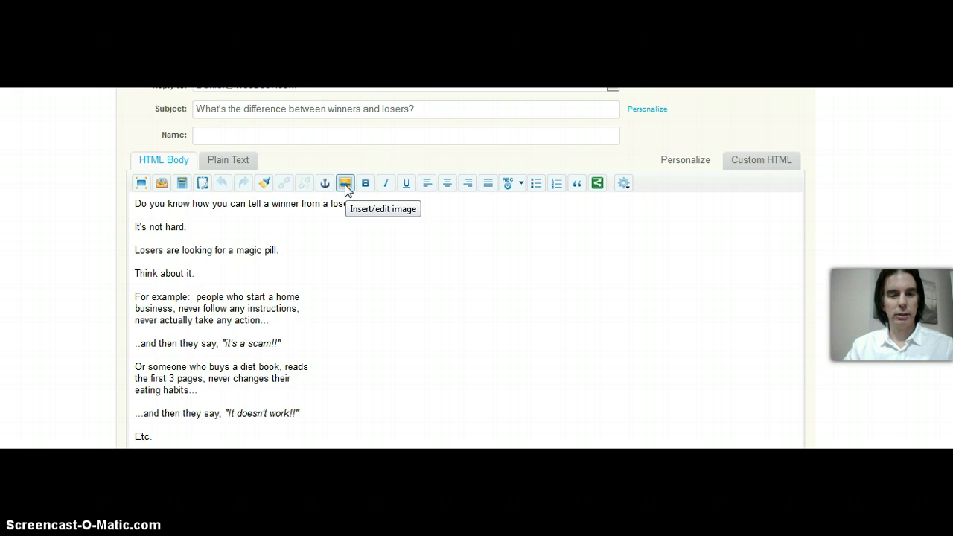
pyautogui.scroll(-3, 311, 270)
pyautogui.click(153, 295)
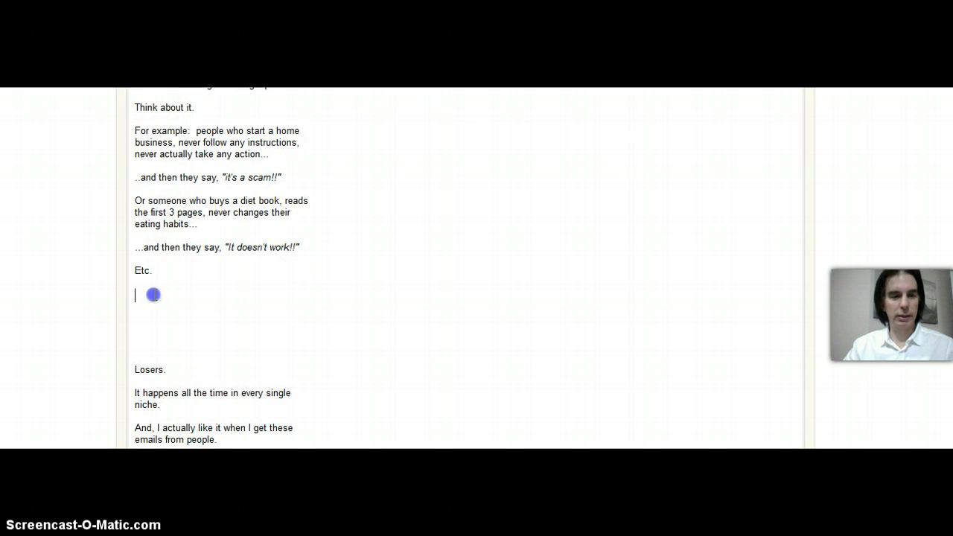
pyautogui.scroll(3, 434, 213)
pyautogui.click(345, 183)
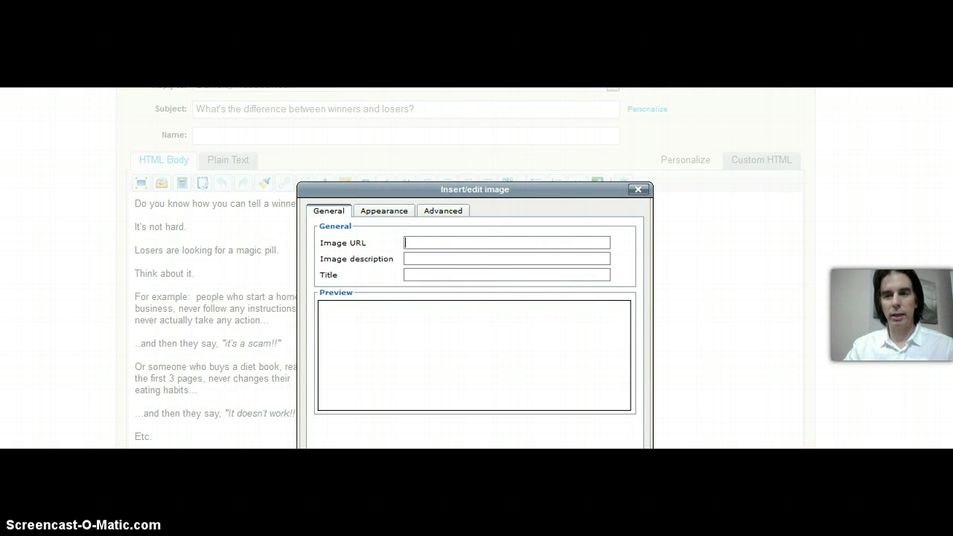
pyautogui.hotkey('ctrl', 'Tab')
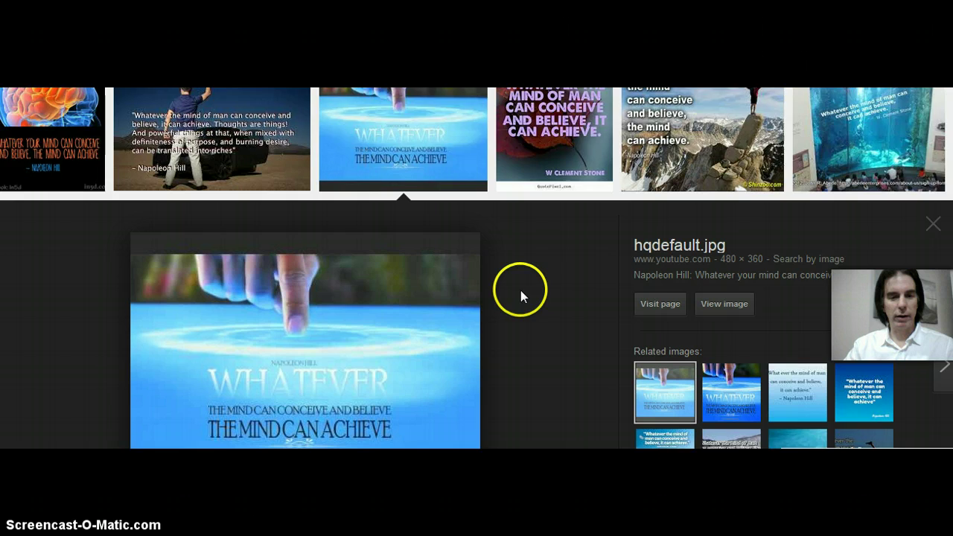
# Step: Copy the image location of the hqdefault.jpg preview picture in Google Images
pyautogui.scroll(-1, 521, 290)
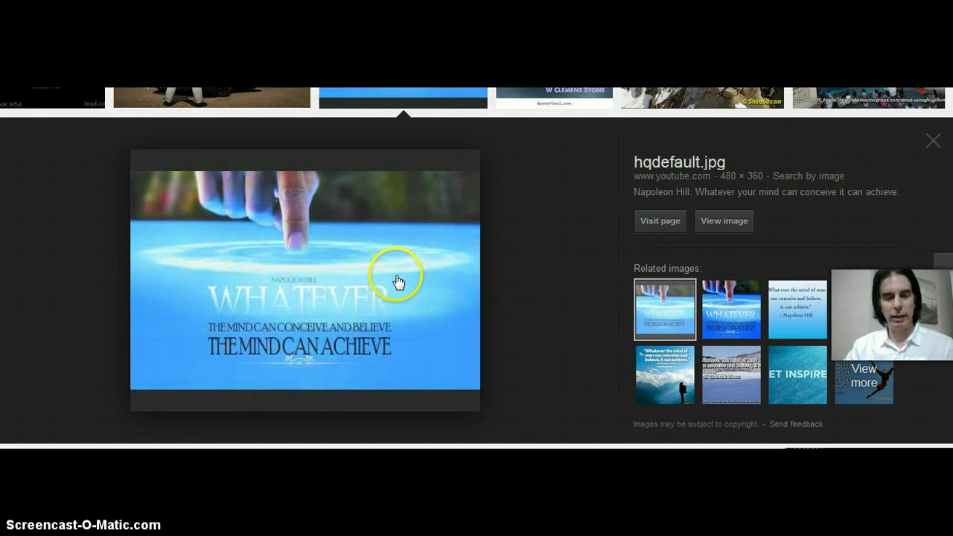
pyautogui.rightClick(264, 263)
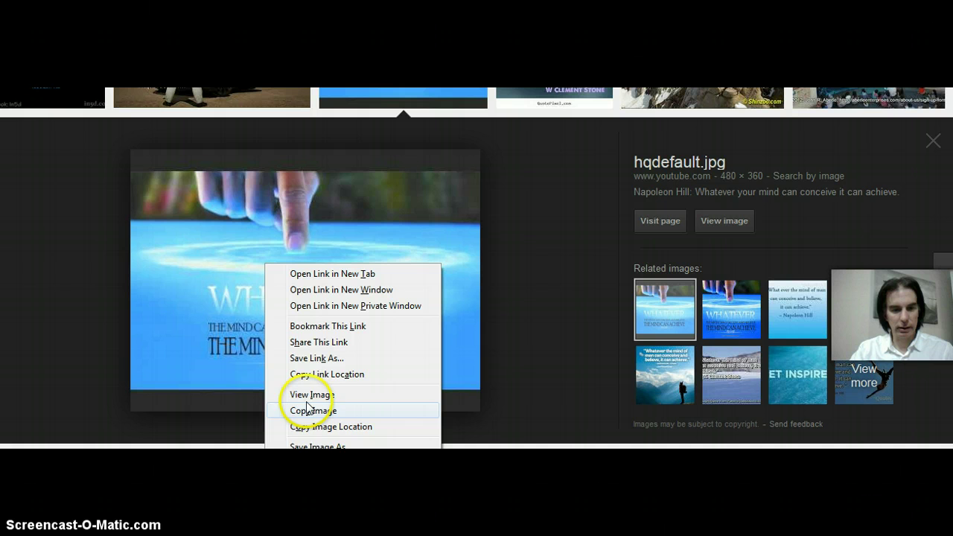
pyautogui.click(322, 427)
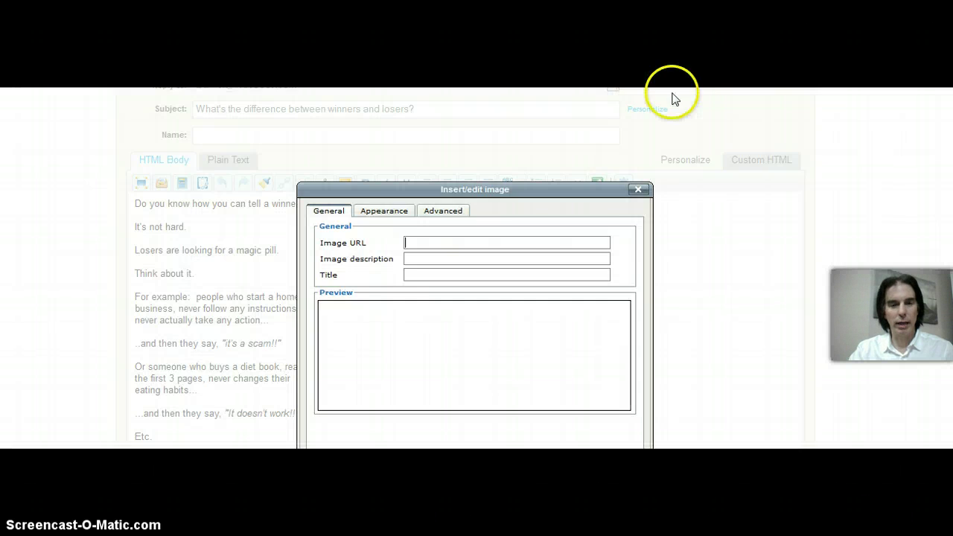
# Step: Paste the copied image URL, give it the description 'napolean', and insert it below 'Etc.'
pyautogui.click(414, 243)
pyautogui.rightClick(414, 243)
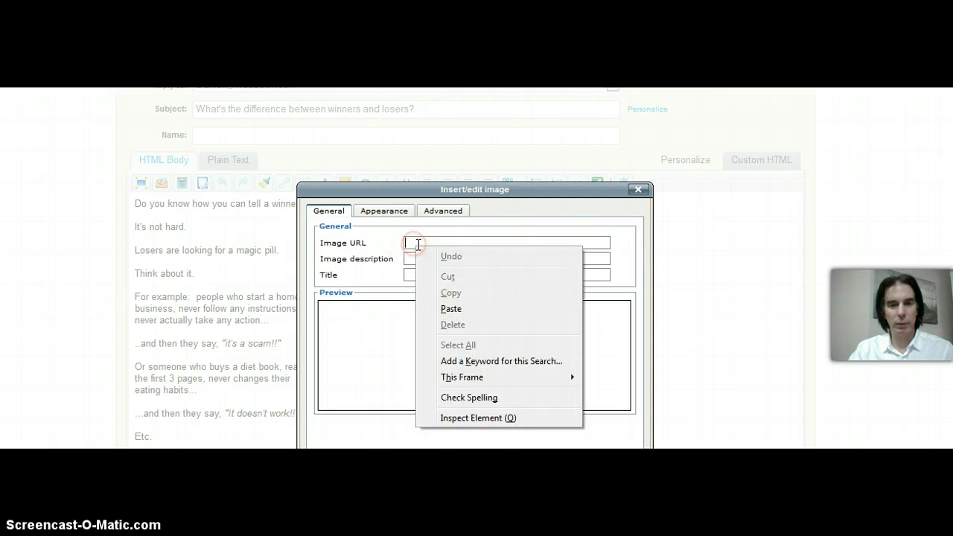
pyautogui.click(497, 314)
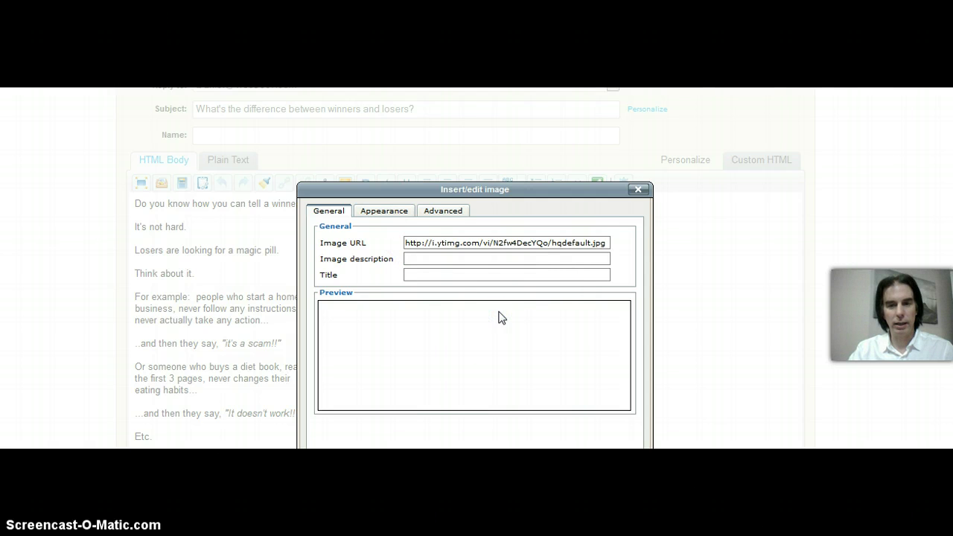
pyautogui.click(432, 261)
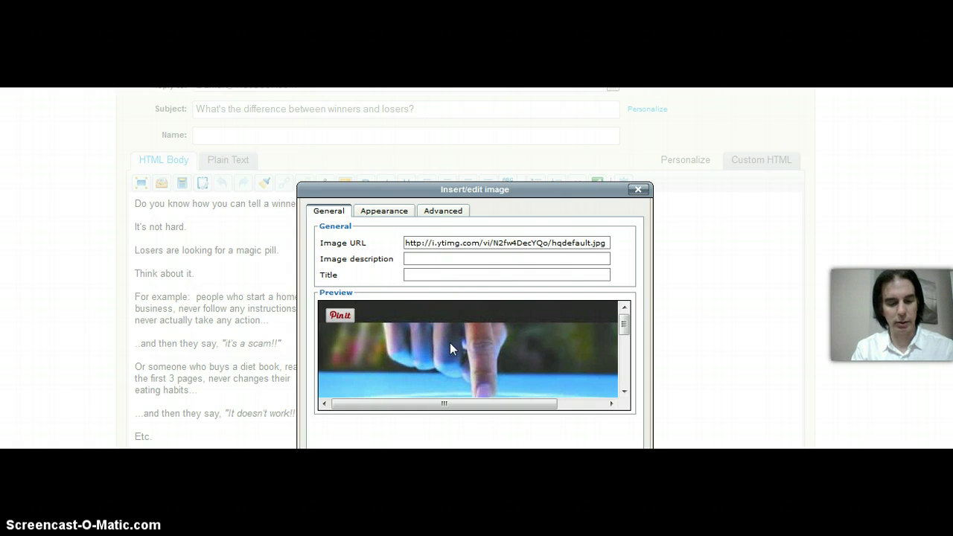
pyautogui.write('napo')
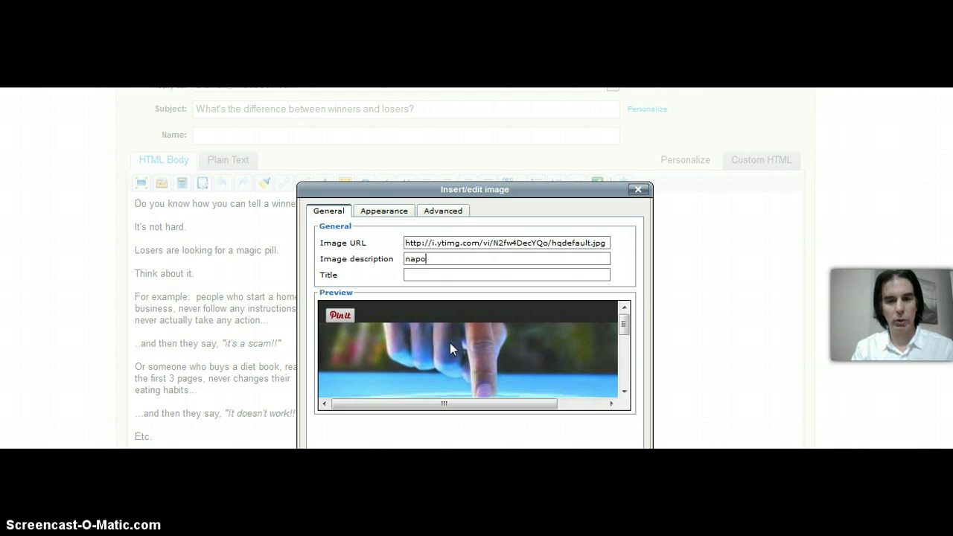
pyautogui.write('lean')
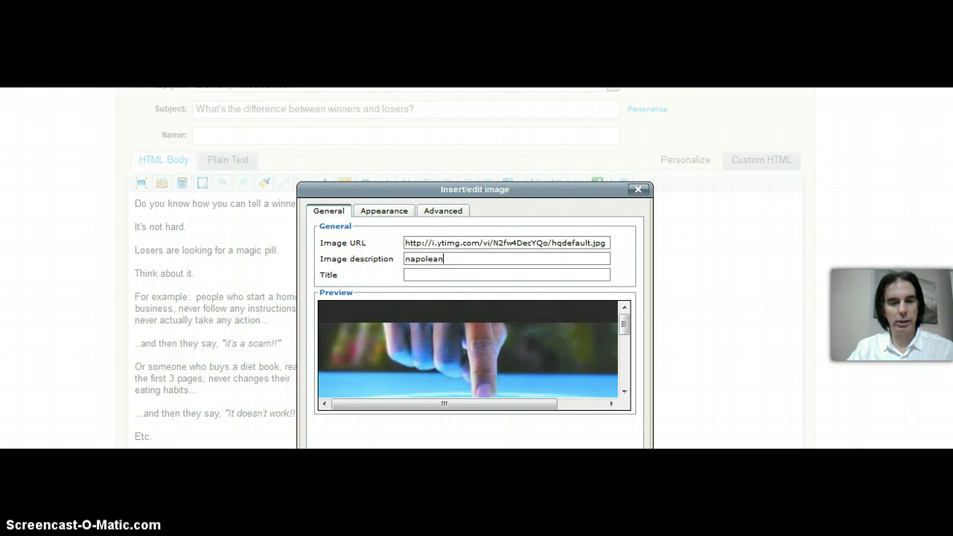
pyautogui.scroll(-3, 226, 221)
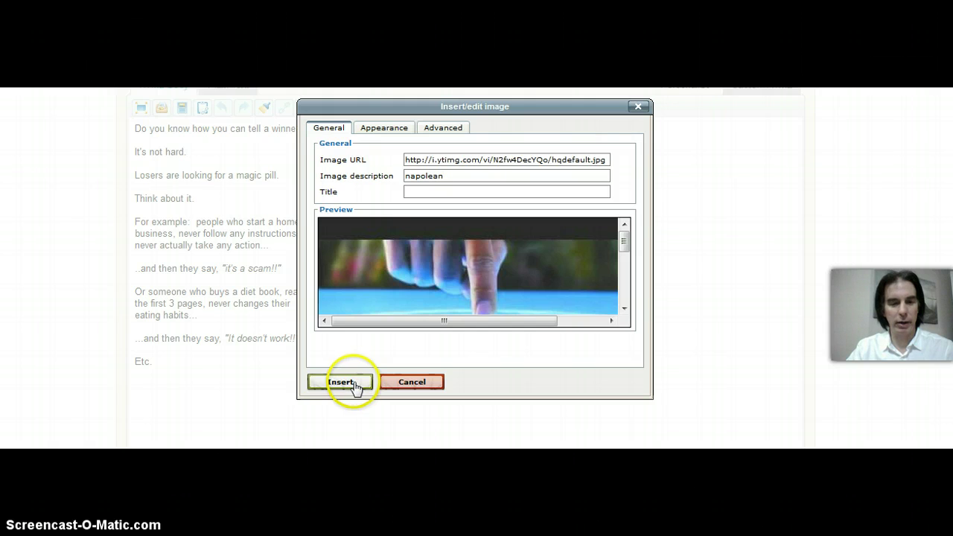
pyautogui.click(354, 382)
# Step: Check the image's link options without adding a link, then delete the inserted image
pyautogui.scroll(-5, 523, 298)
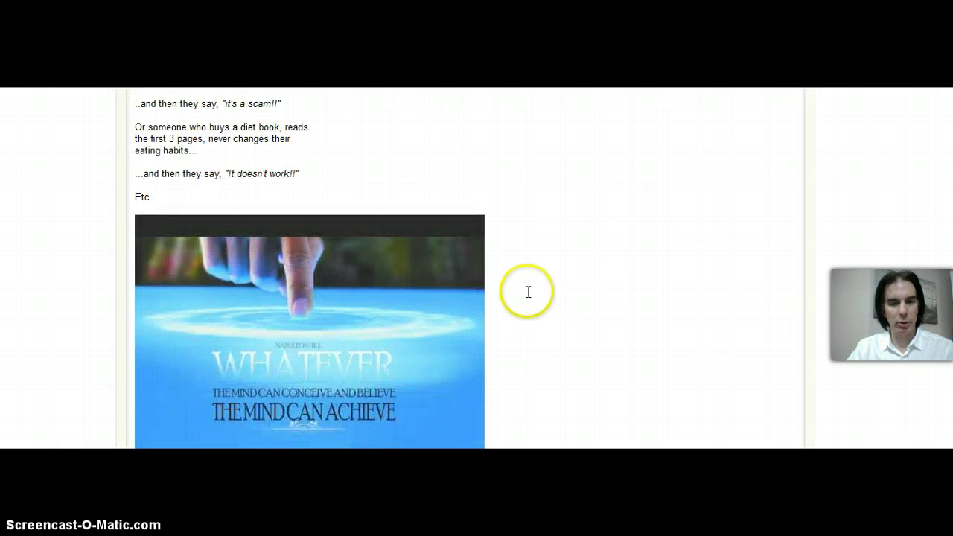
pyautogui.click(275, 313)
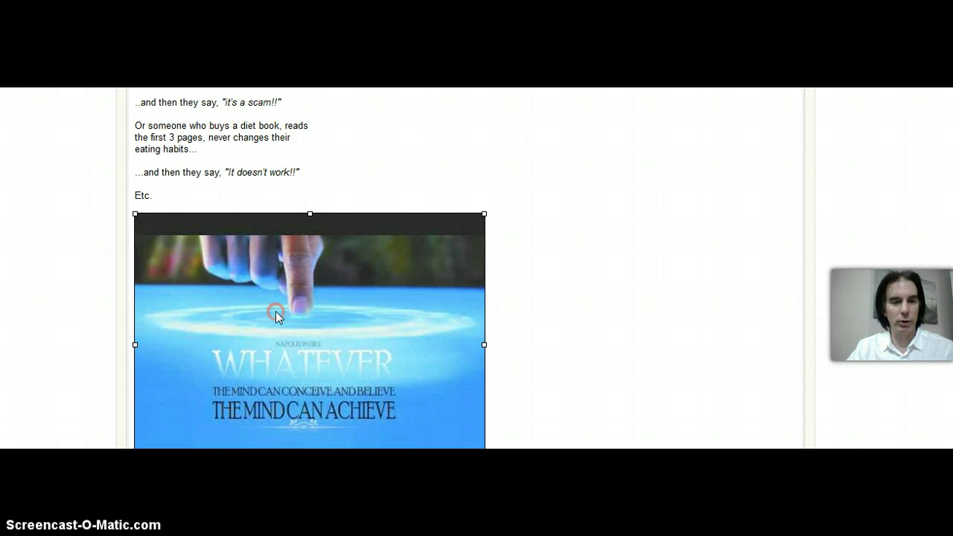
pyautogui.rightClick(275, 311)
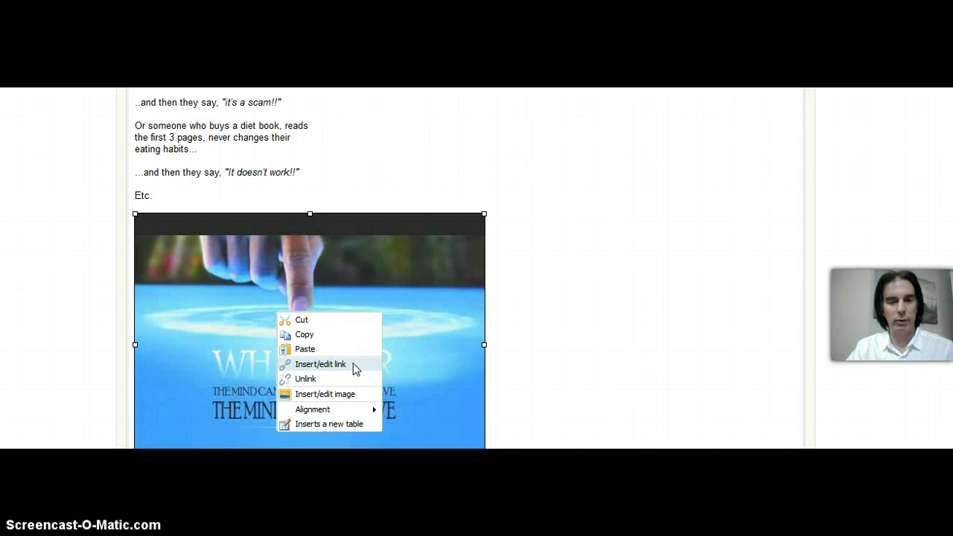
pyautogui.click(549, 293)
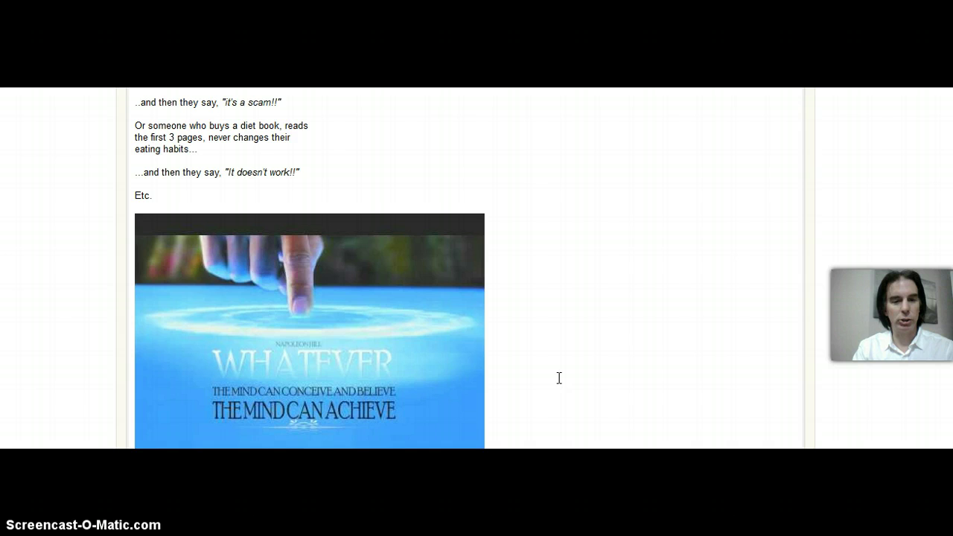
pyautogui.press('BackSpace')
pyautogui.click(521, 359)
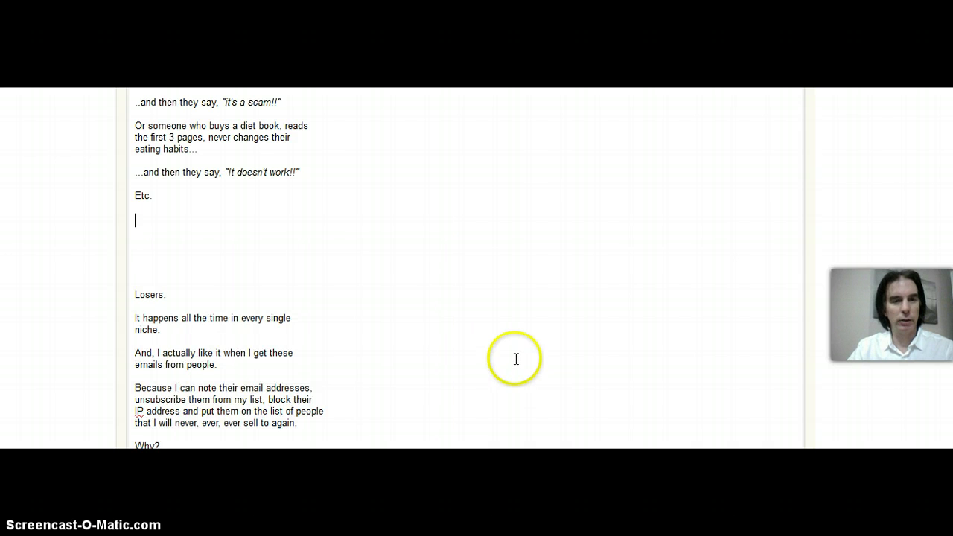
# Step: Add the golden beach photo from the media library to the email below 'Etc.'
pyautogui.scroll(10, 505, 357)
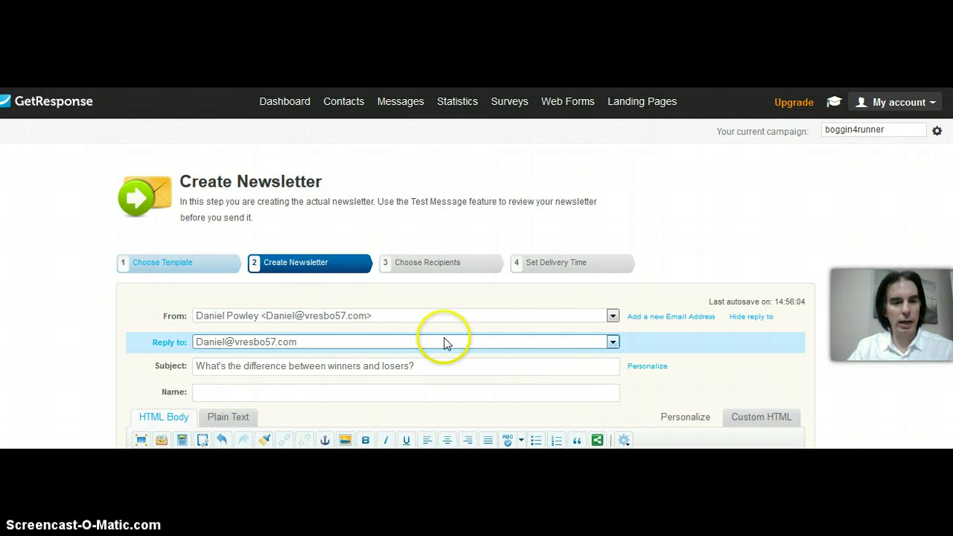
pyautogui.scroll(-3, 439, 339)
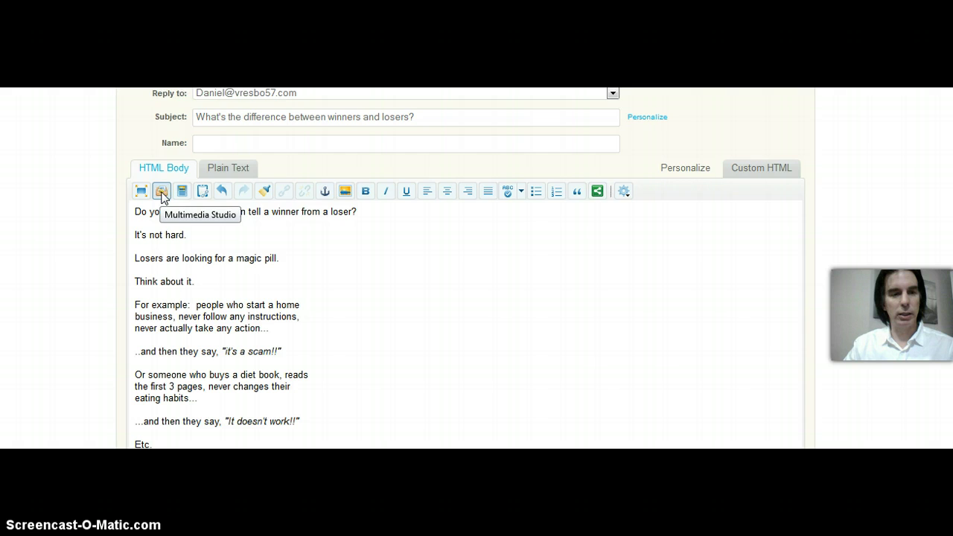
pyautogui.click(162, 192)
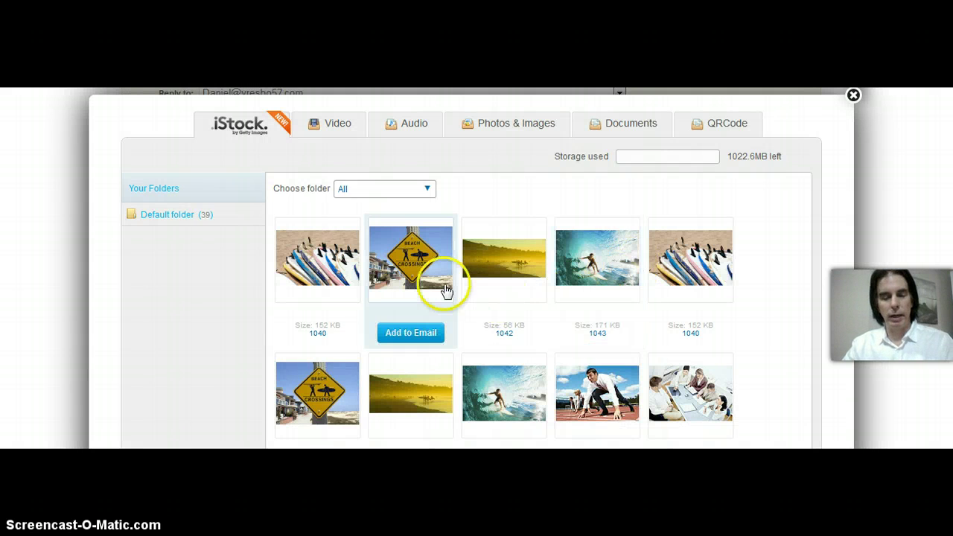
pyautogui.moveTo(503, 284)
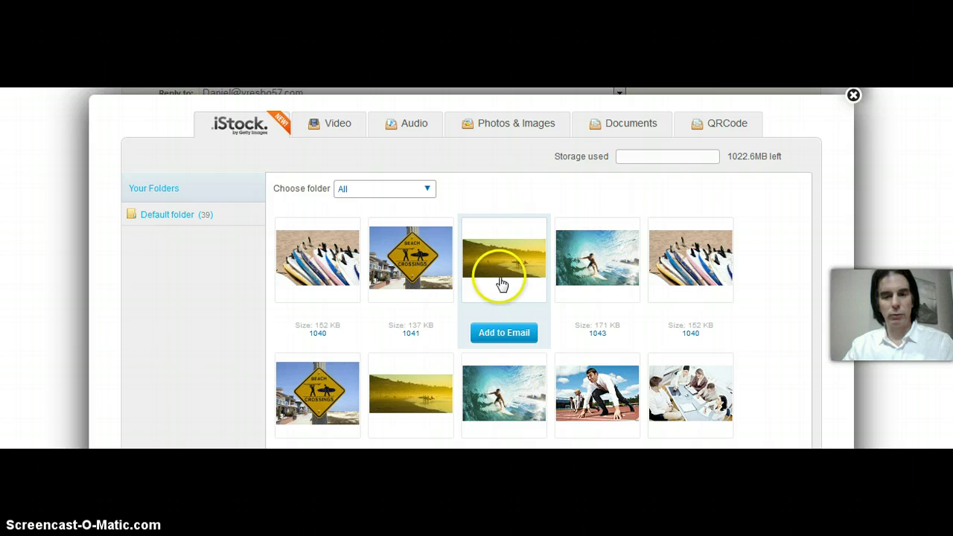
pyautogui.click(500, 337)
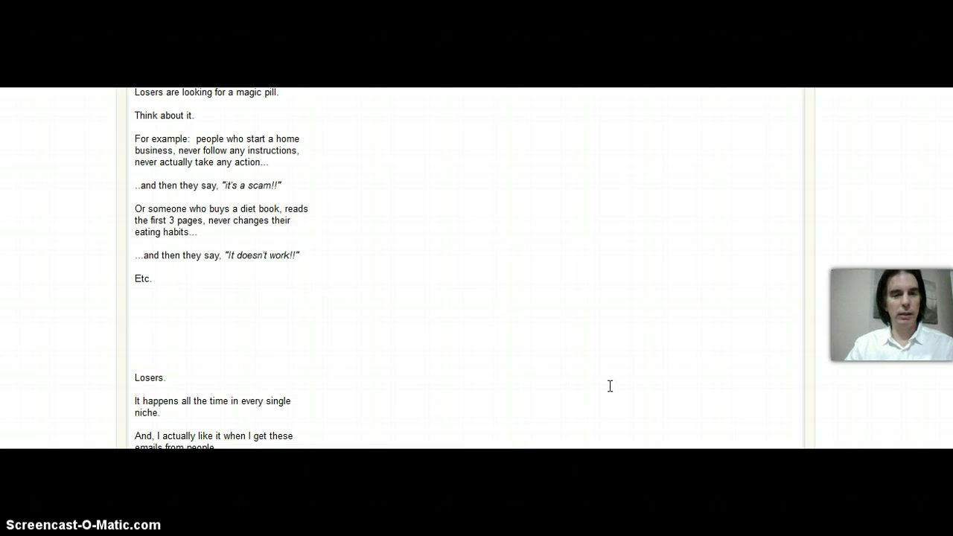
# Step: From the media library's Photos & Images tab, add the WHATEVER picture to the email
pyautogui.scroll(10, 549, 351)
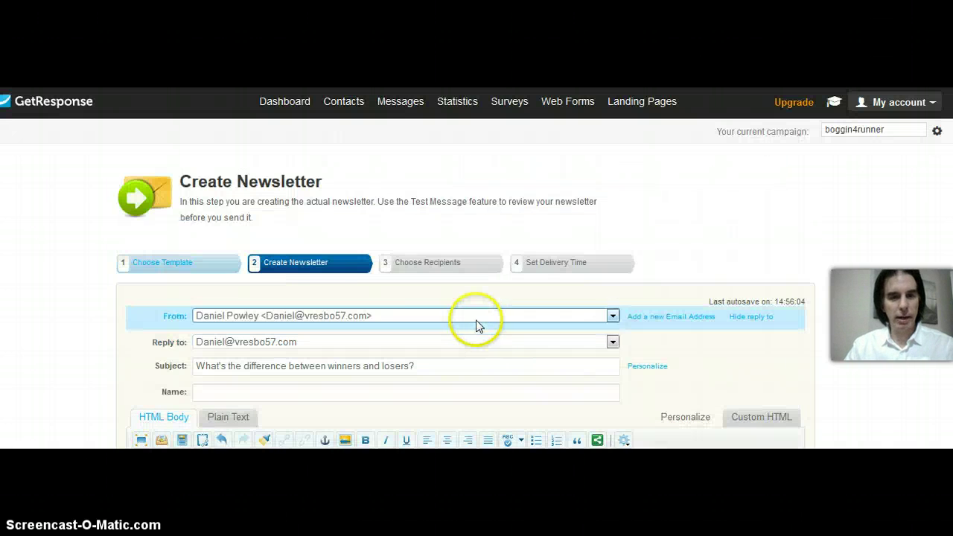
pyautogui.moveTo(397, 102)
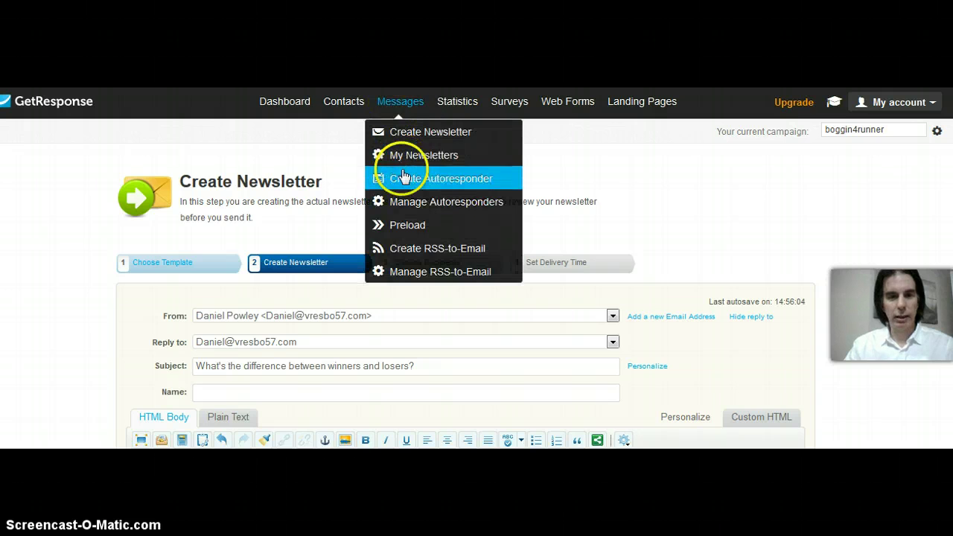
pyautogui.scroll(-2, 197, 286)
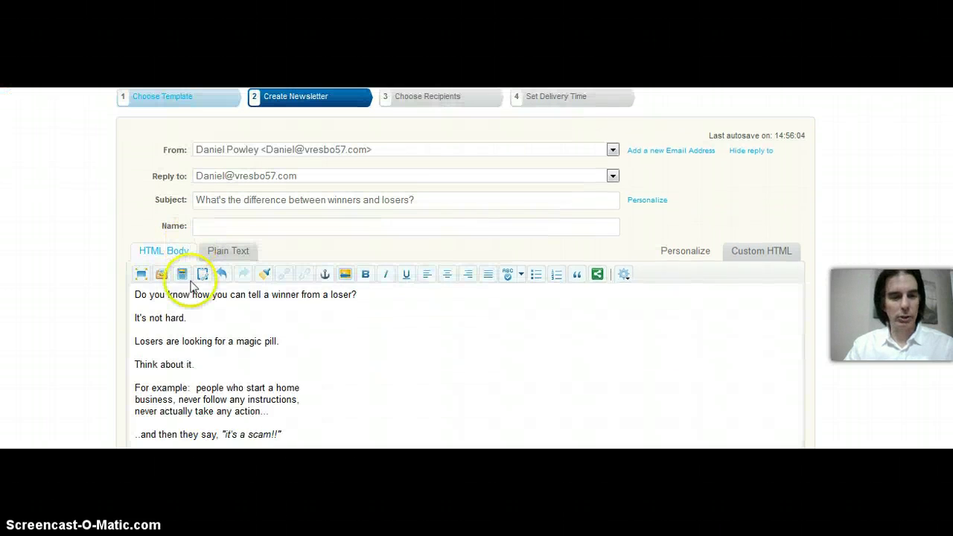
pyautogui.click(161, 274)
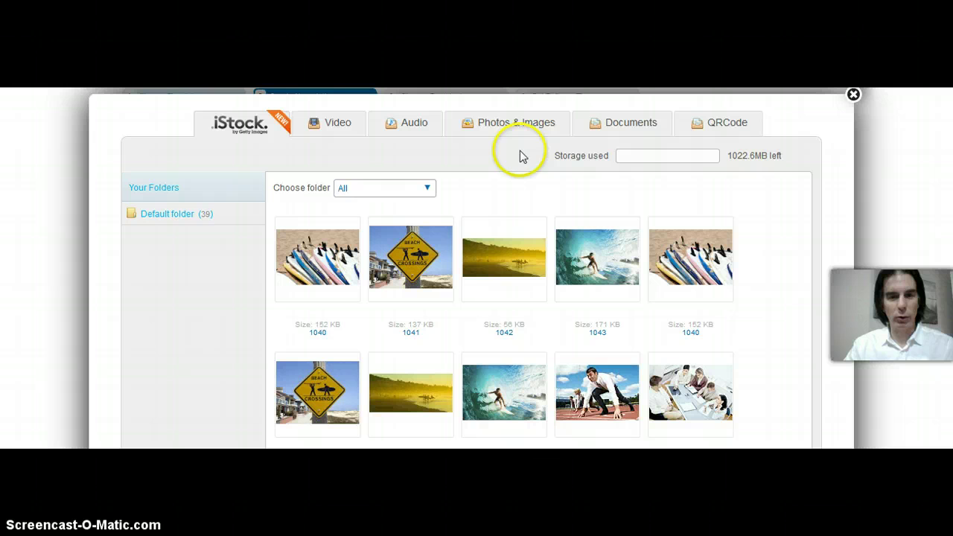
pyautogui.click(519, 127)
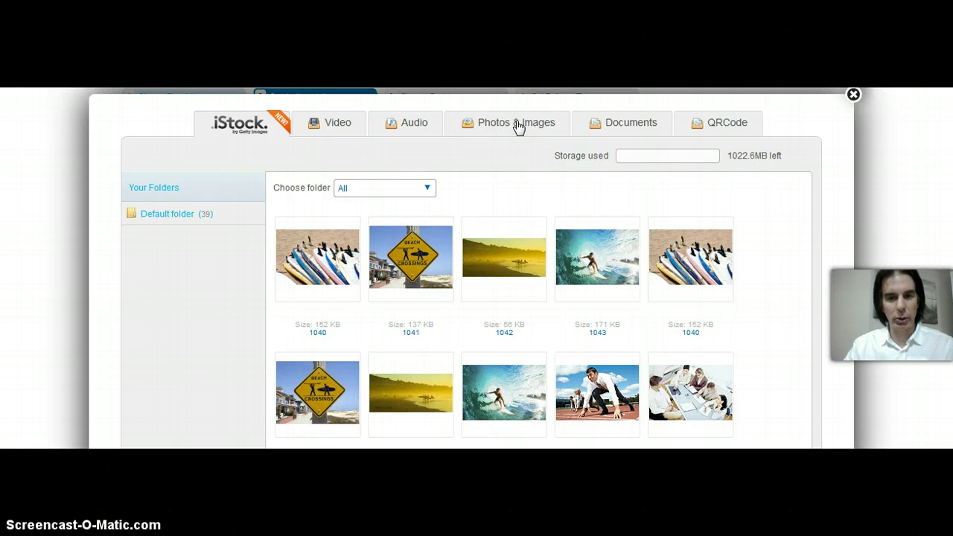
pyautogui.moveTo(306, 251)
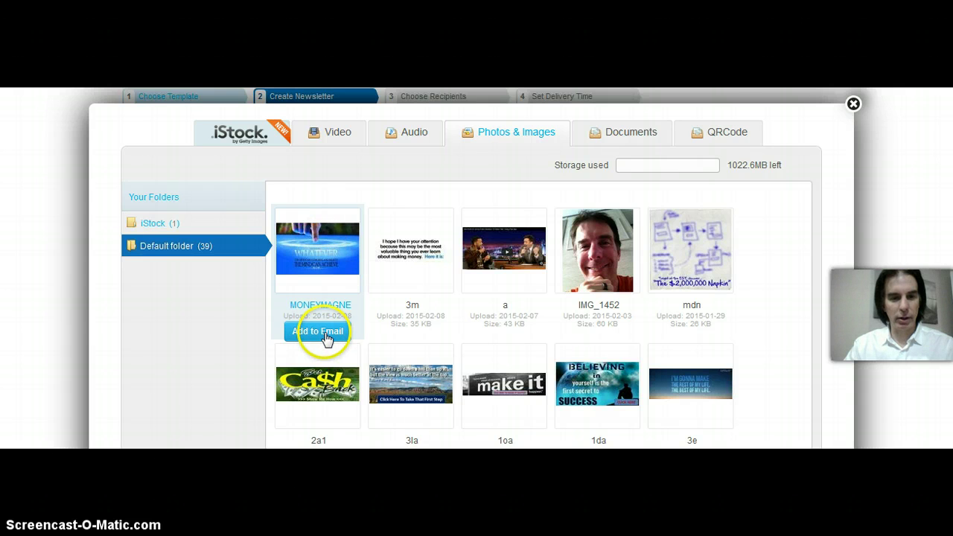
pyautogui.click(326, 338)
pyautogui.scroll(-1, 586, 286)
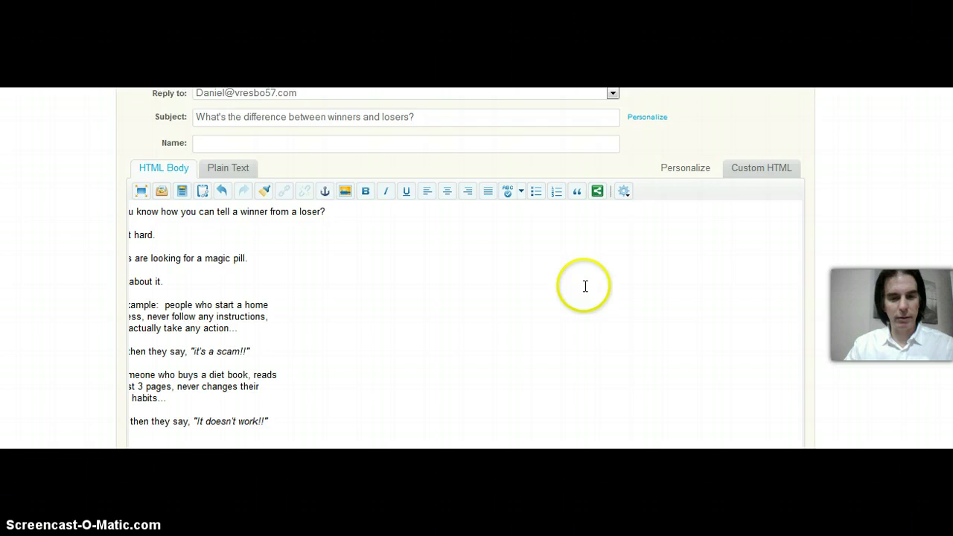
# Step: Resize the WHATEVER image from full width down to about 210 pixels wide
pyautogui.scroll(-5, 585, 286)
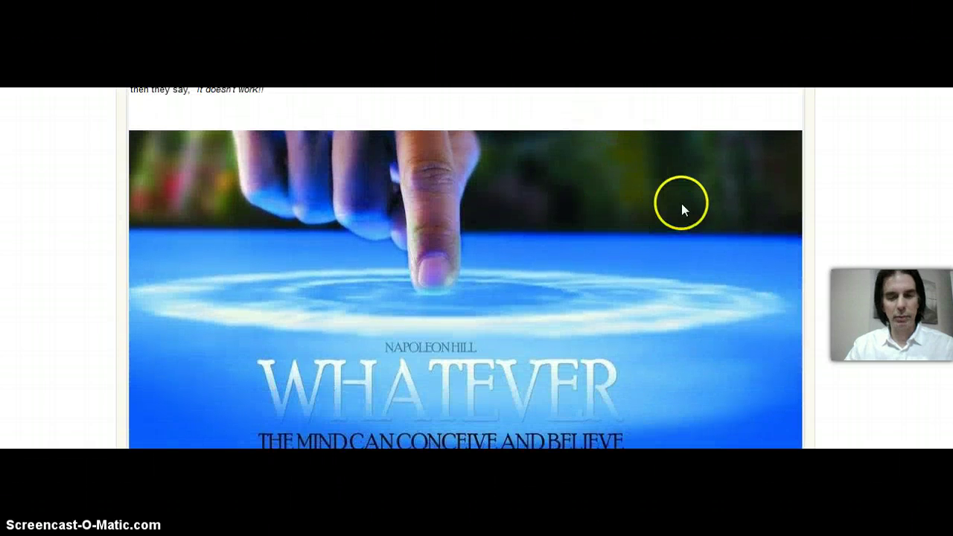
pyautogui.click(682, 203)
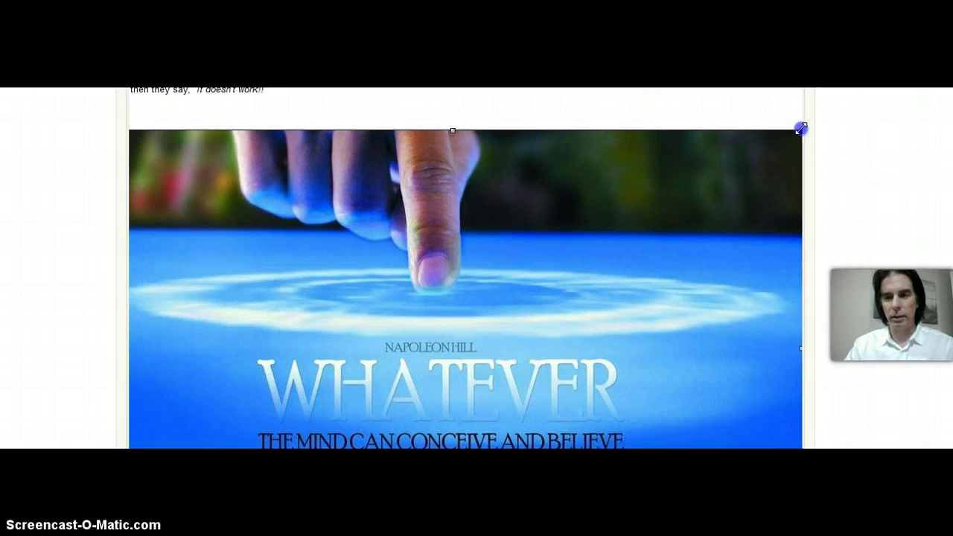
pyautogui.moveTo(801, 129); pyautogui.dragTo(190, 421)
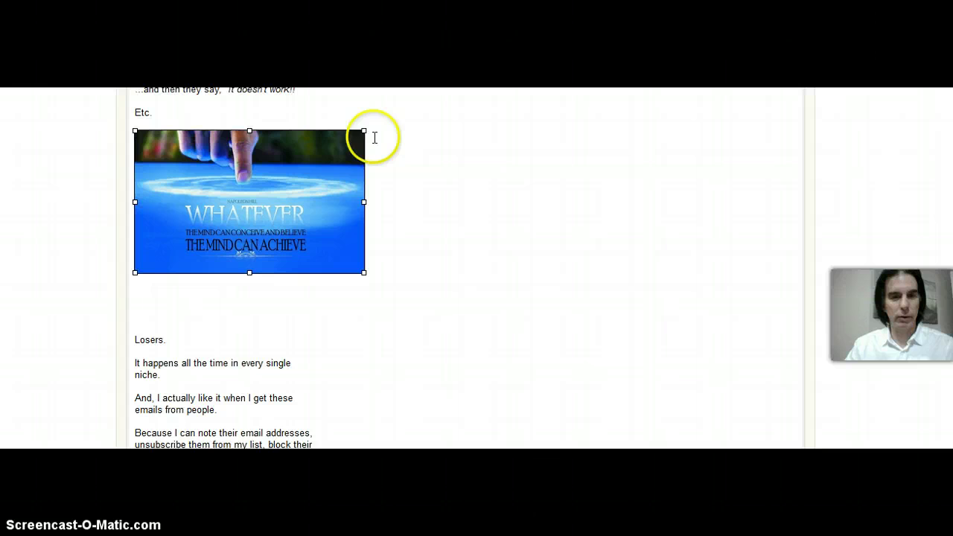
pyautogui.moveTo(364, 131); pyautogui.dragTo(326, 159)
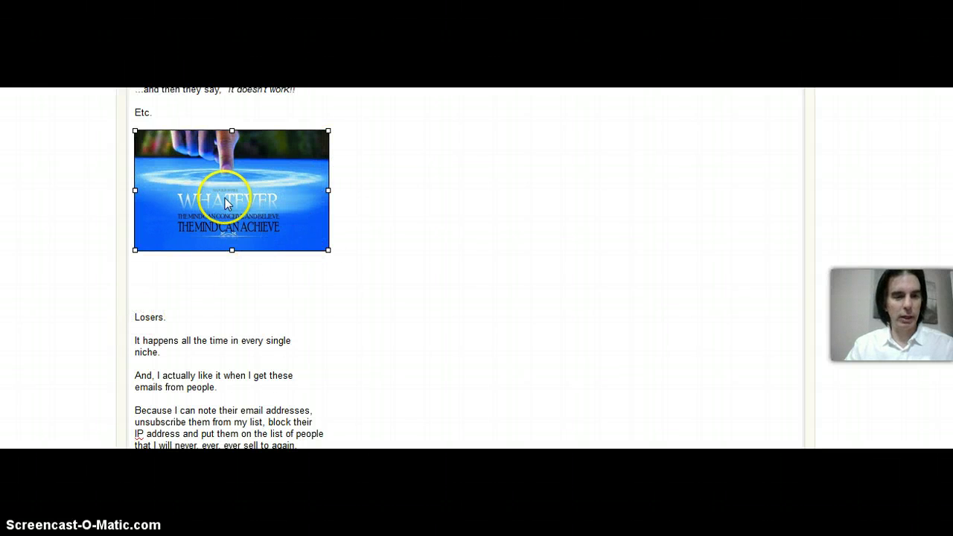
pyautogui.click(202, 172)
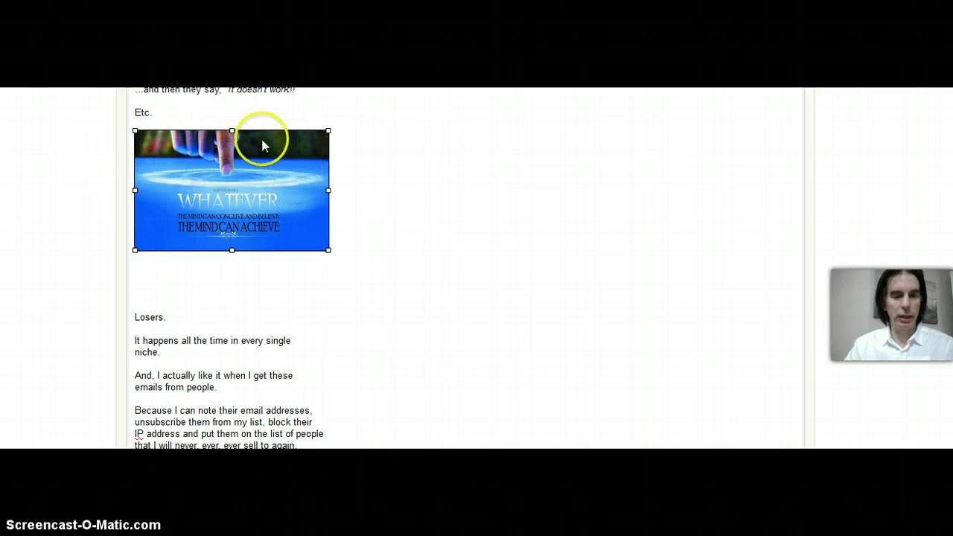
pyautogui.rightClick(255, 178)
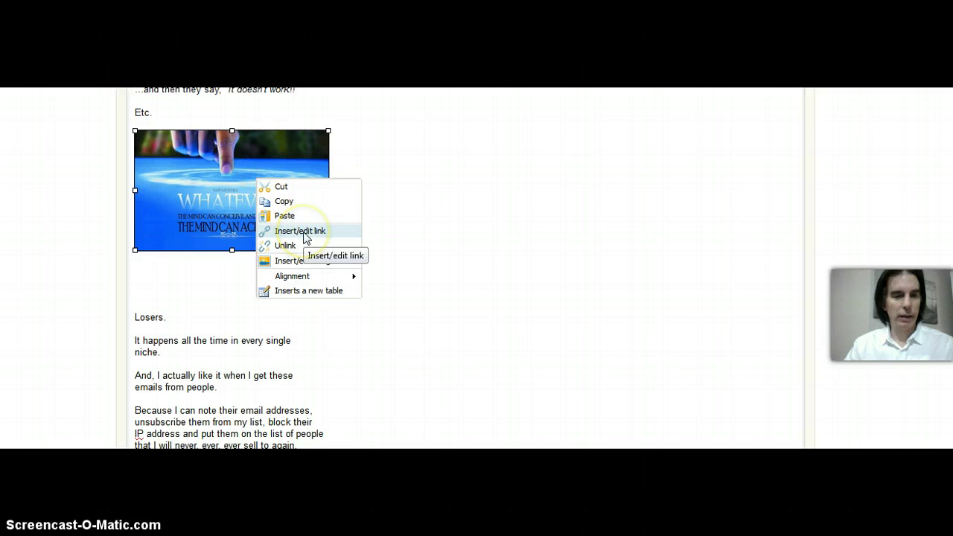
pyautogui.click(305, 238)
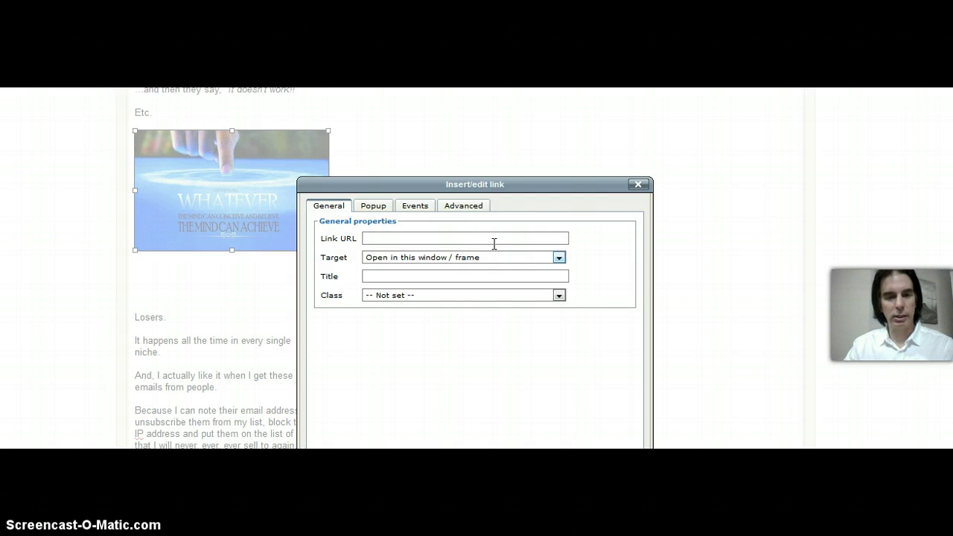
pyautogui.write('h')
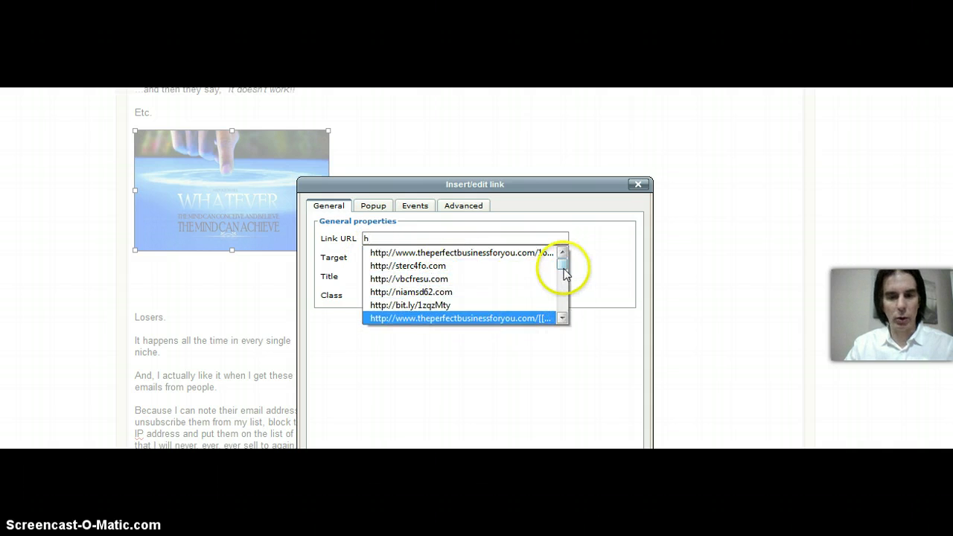
pyautogui.moveTo(563, 274); pyautogui.dragTo(562, 307)
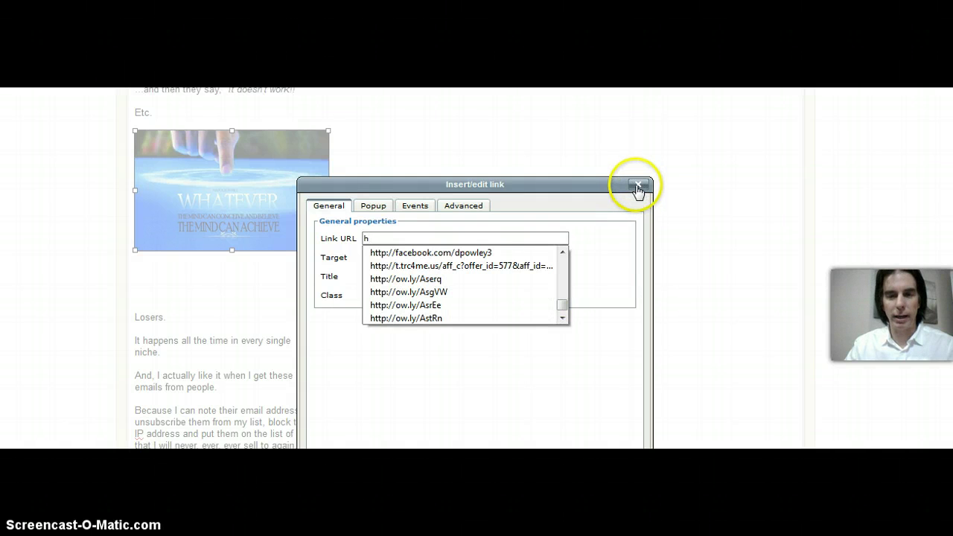
pyautogui.click(638, 185)
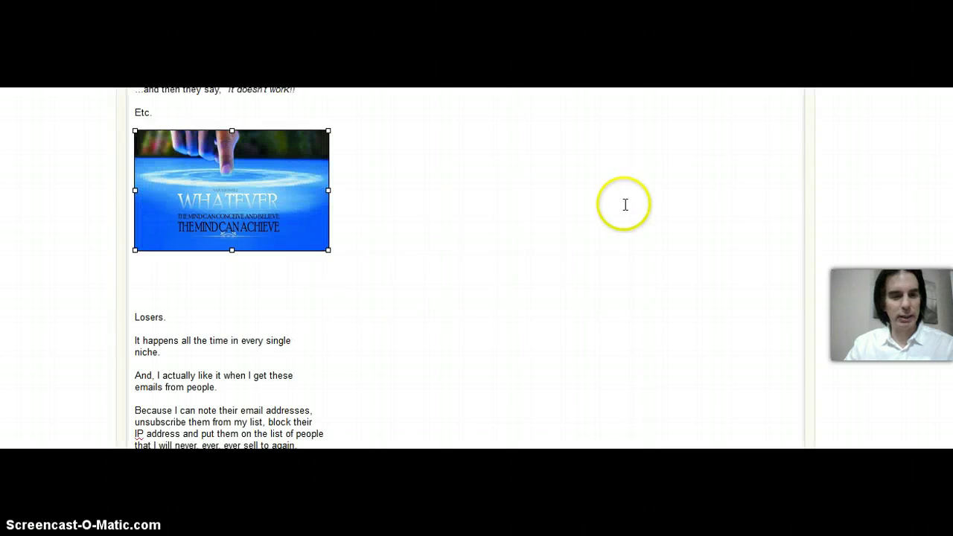
pyautogui.scroll(5, 581, 255)
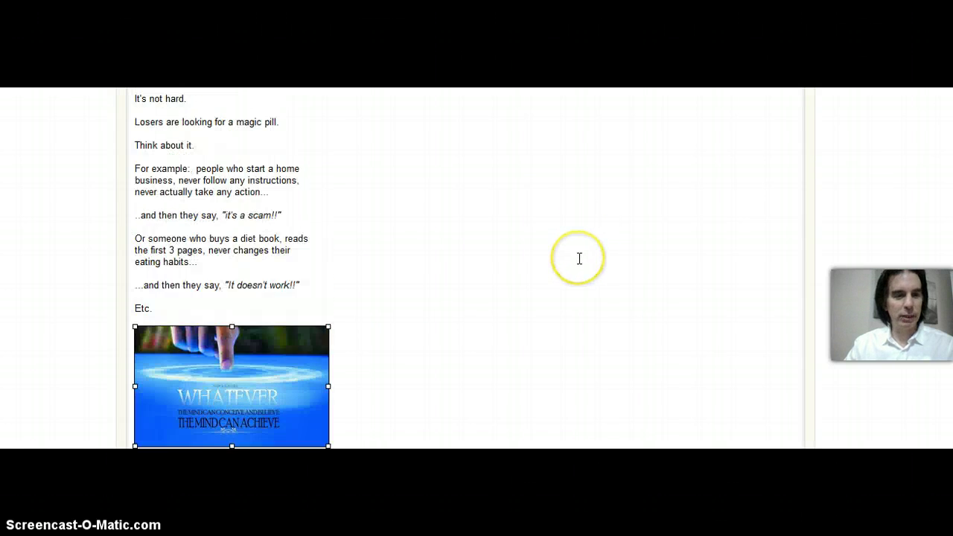
pyautogui.scroll(-2, 579, 258)
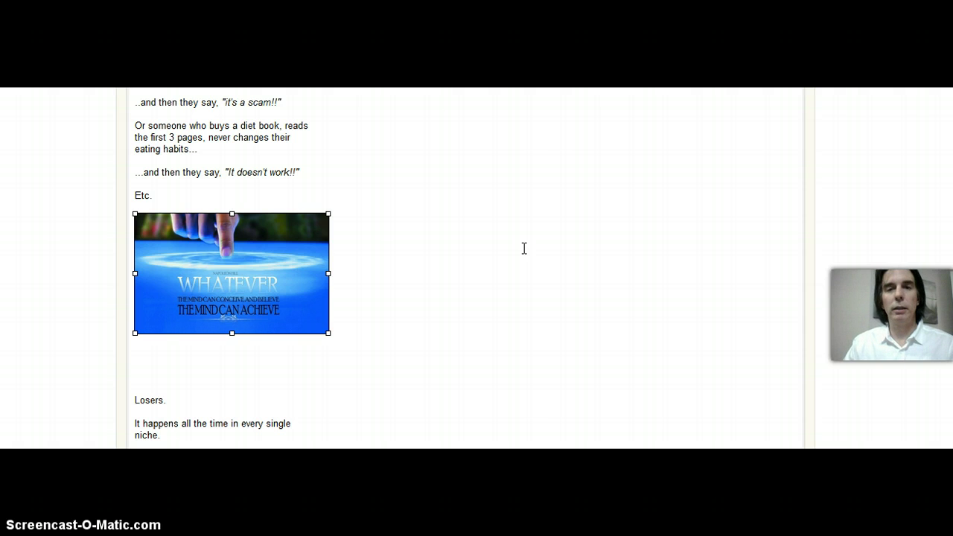
pyautogui.click(521, 249)
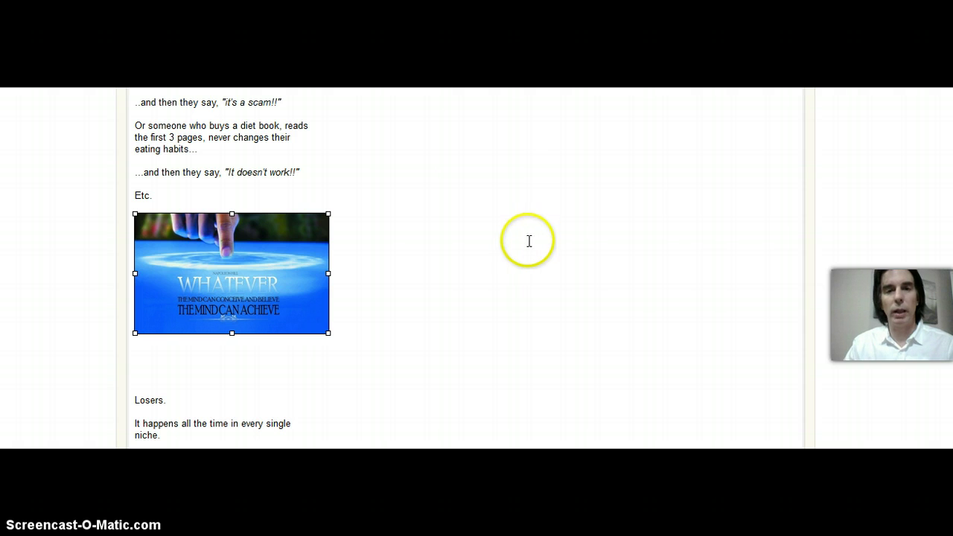